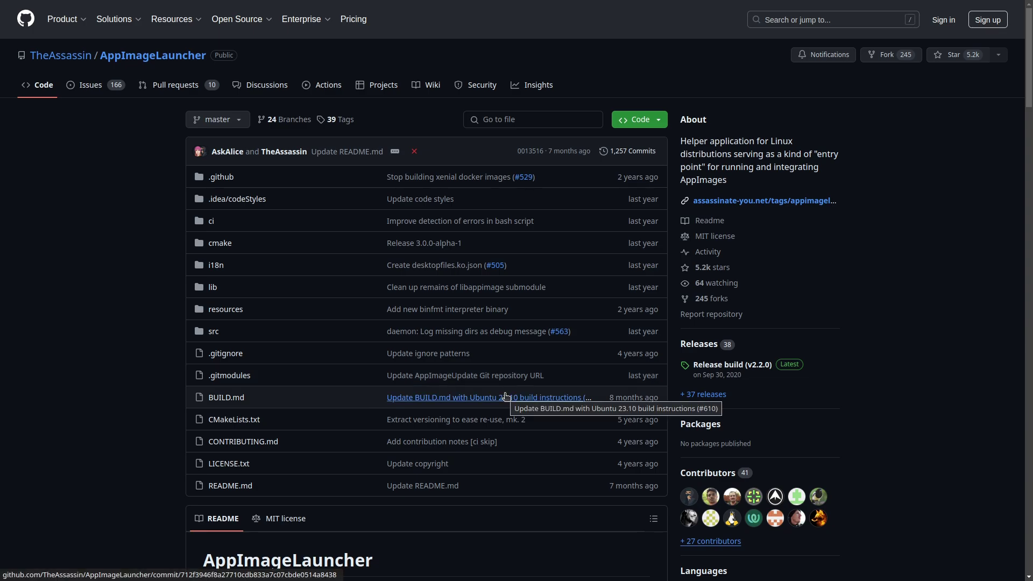
- Open the AppImageLauncher 'Release build (v2.2.0)' release page from the Releases sidebar
left_click(729, 367)
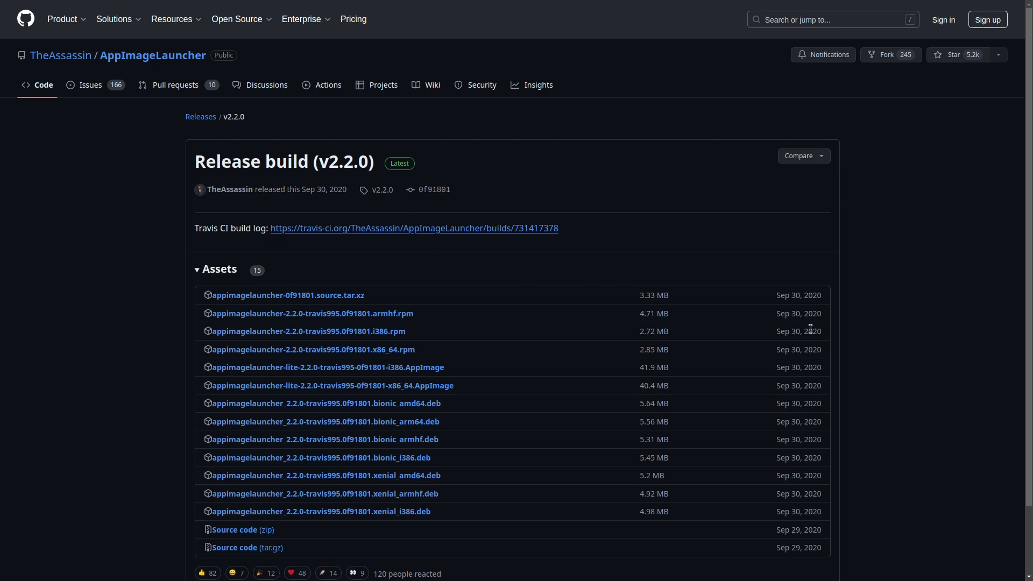
- Browse the full releases list, expand the Continuous build's 13 assets, then open Issues
scroll(858, 368, "down", 2)
scroll(858, 368, "up", 2)
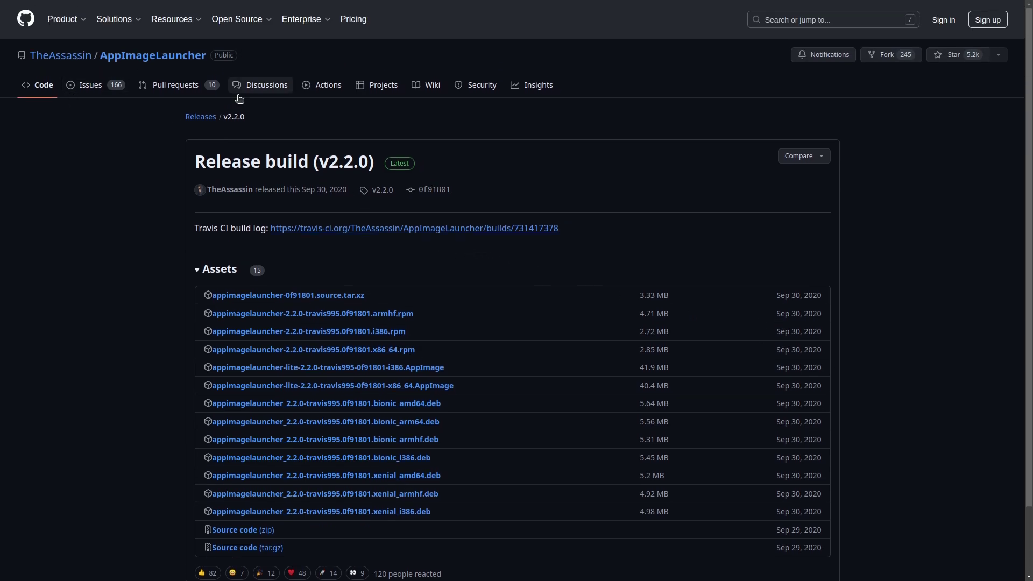
left_click(201, 117)
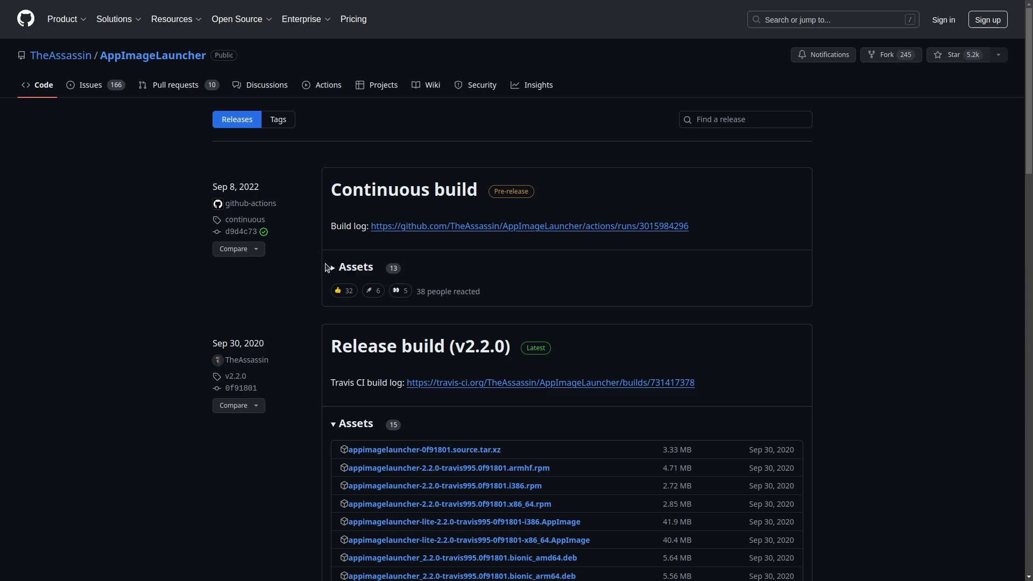
left_click(333, 267)
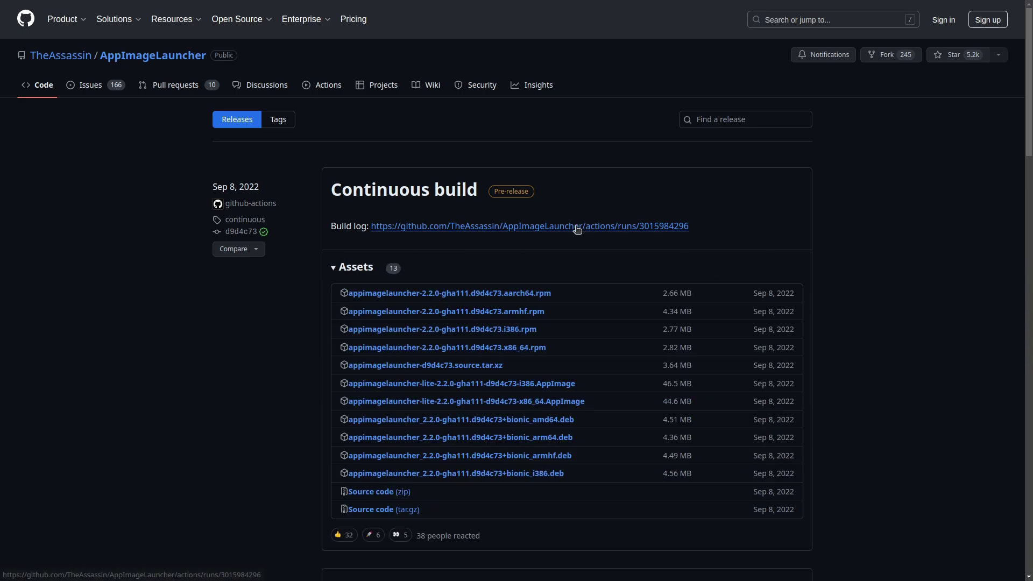
left_click(71, 88)
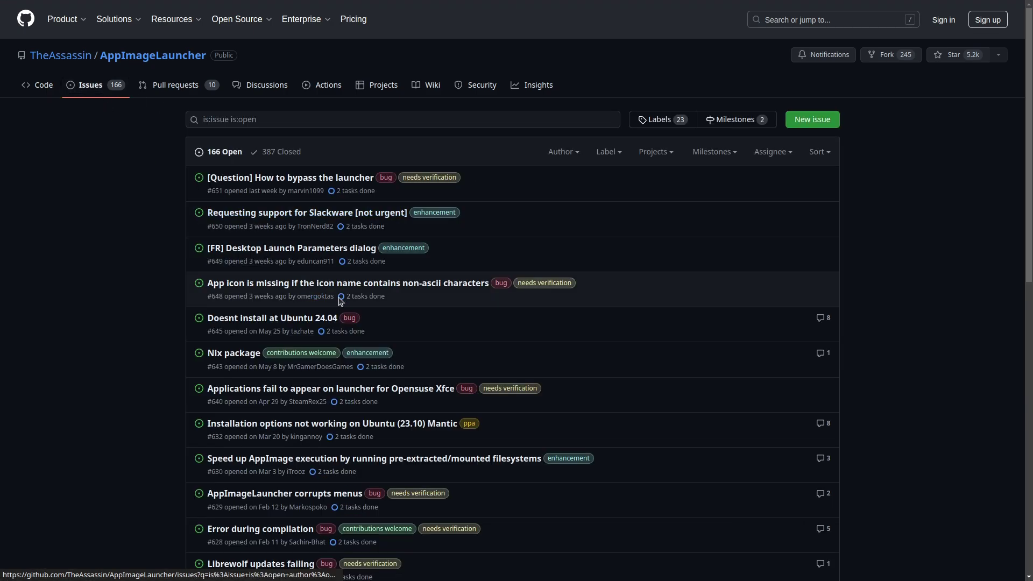
- Open issue #645 'Doesnt install at Ubuntu 24.04' and scroll through its report and comments
left_click(376, 355)
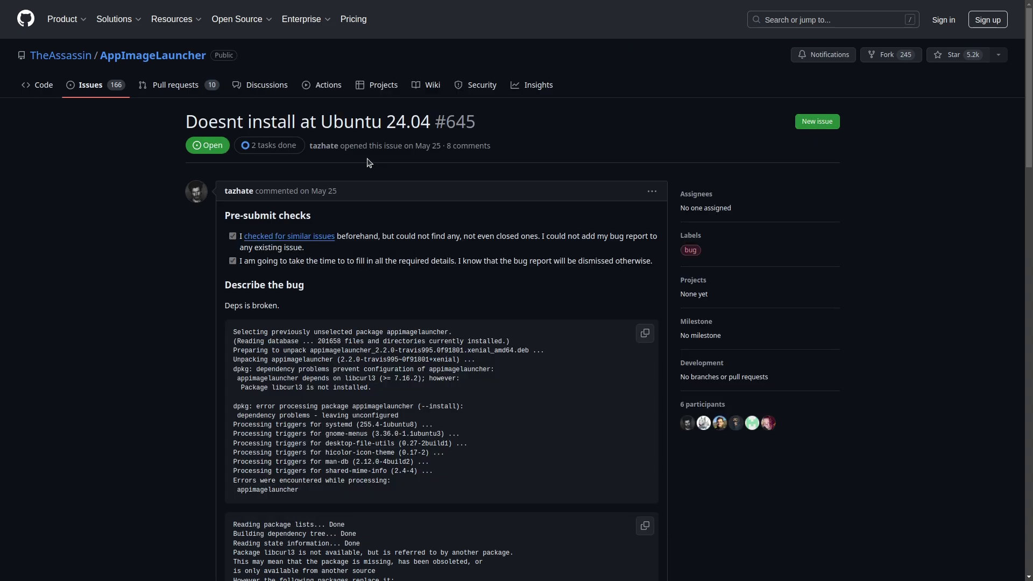
scroll(446, 253, "down", 5)
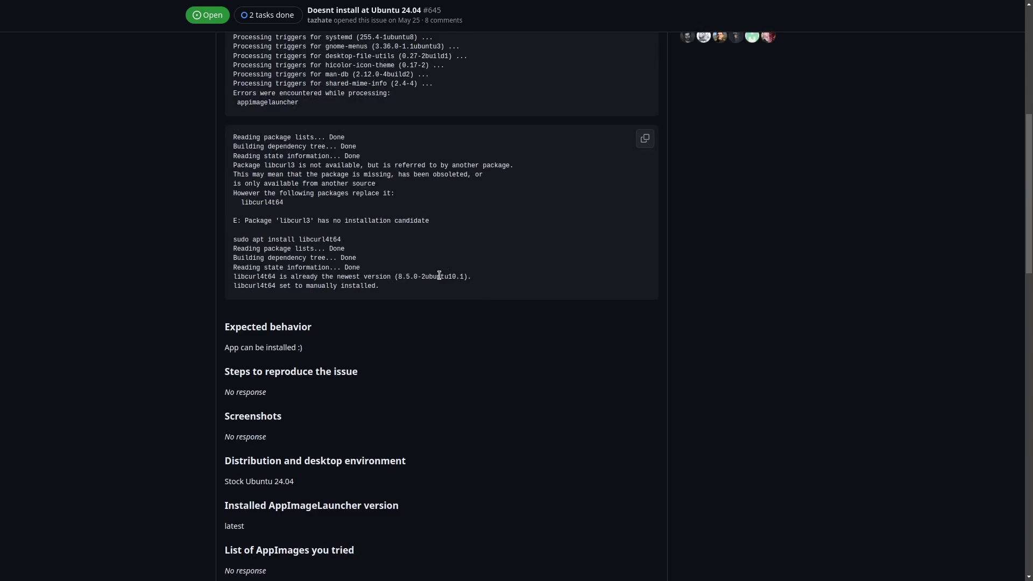
scroll(438, 276, "down", 5)
scroll(440, 279, "down", 6)
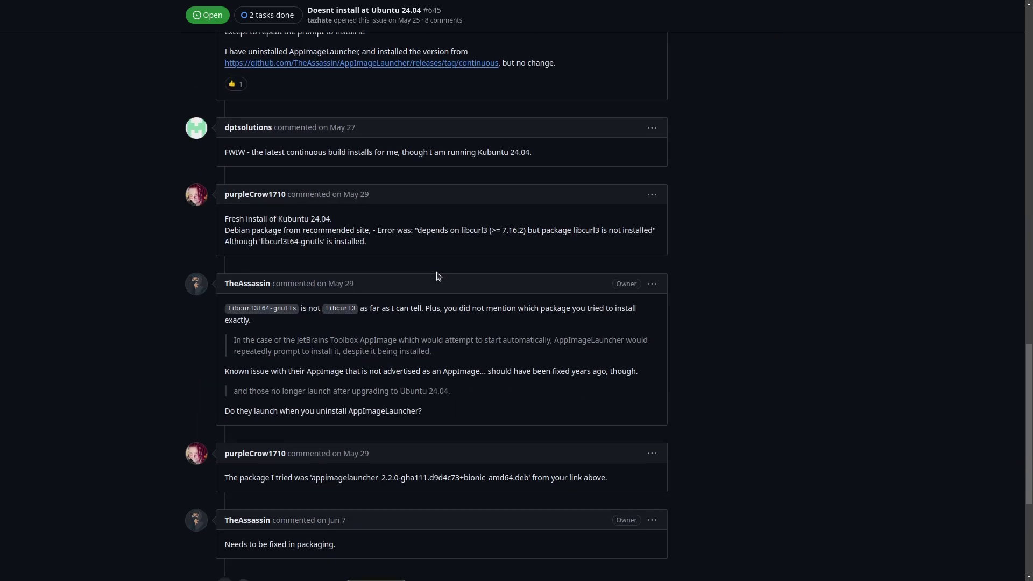
scroll(472, 295, "down", 4)
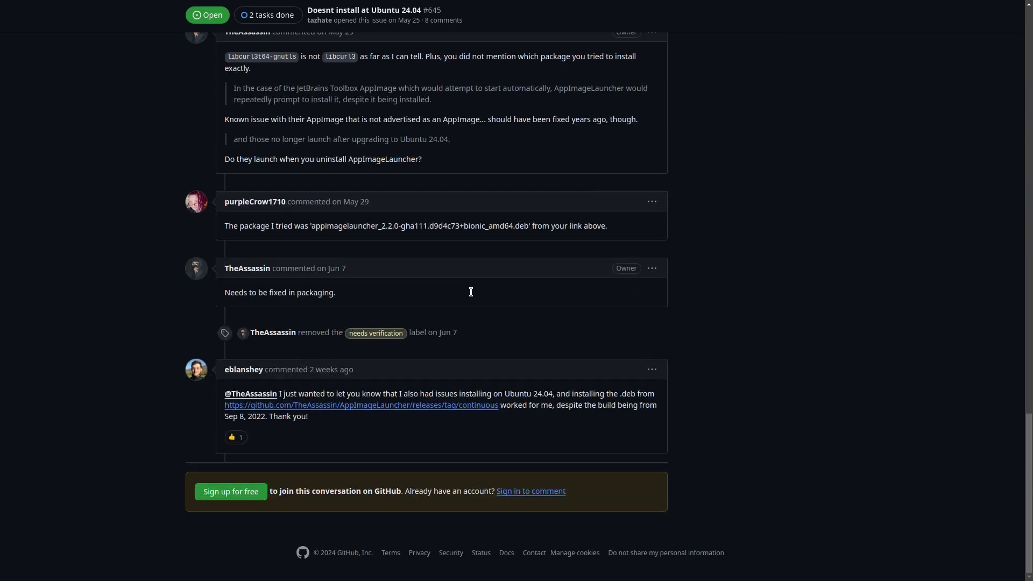
scroll(468, 293, "up", 8)
scroll(463, 291, "up", 6)
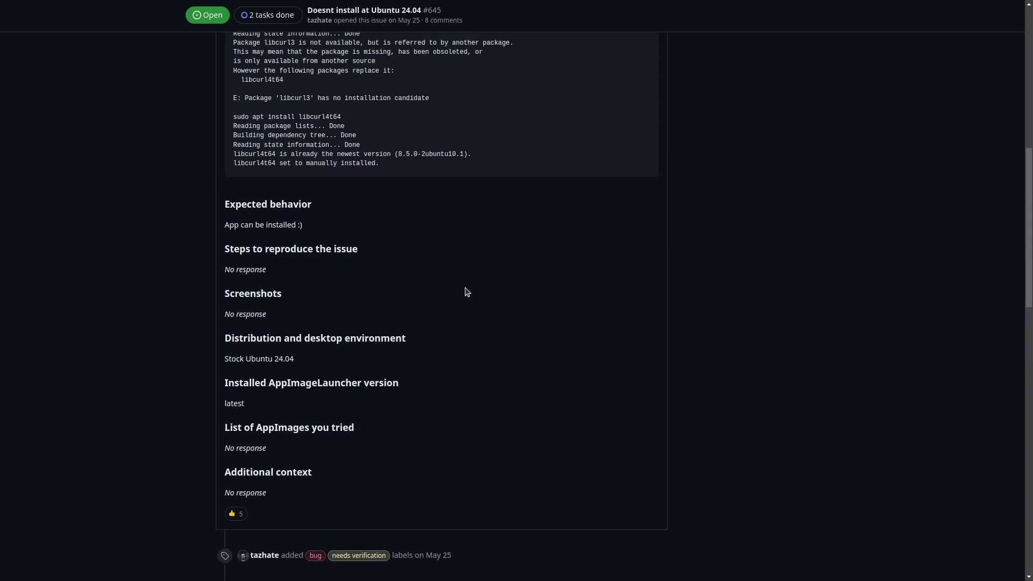
scroll(467, 292, "up", 8)
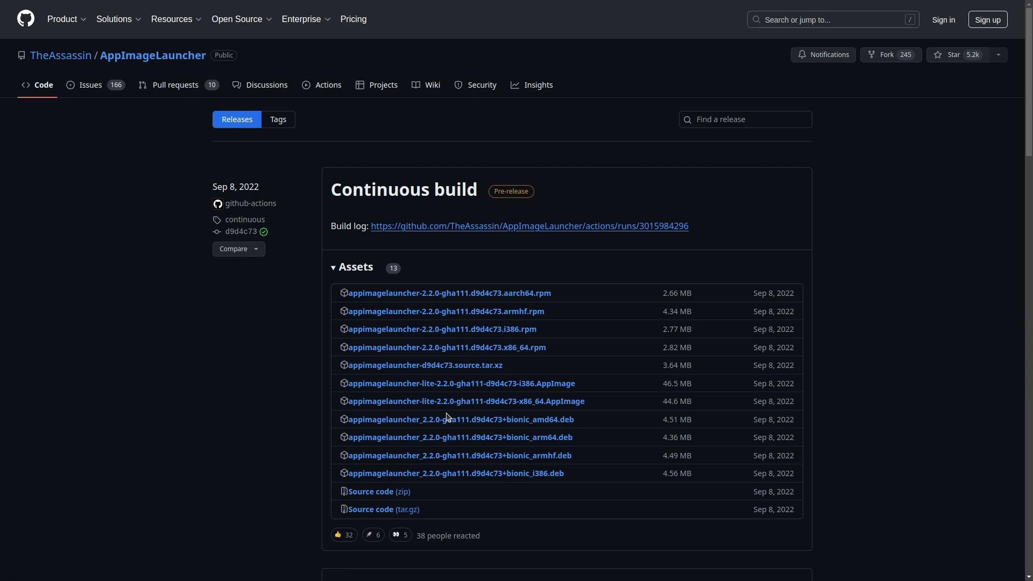
- Return to the AppImageLauncher repository's main Code page
left_click(36, 85)
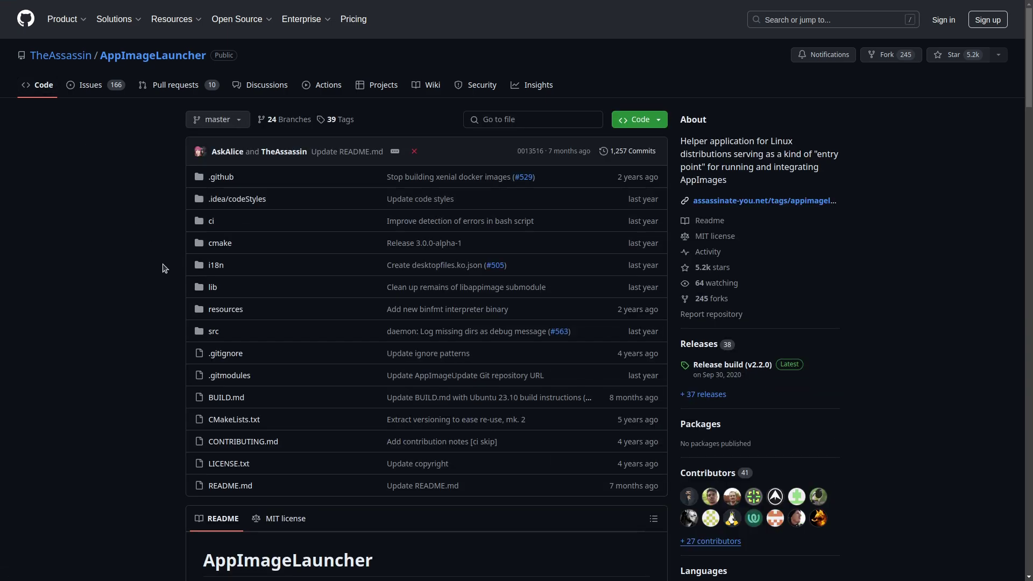
- Scroll the README to its introduction and Desktop Integration dialog screenshot
scroll(156, 267, "down", 5)
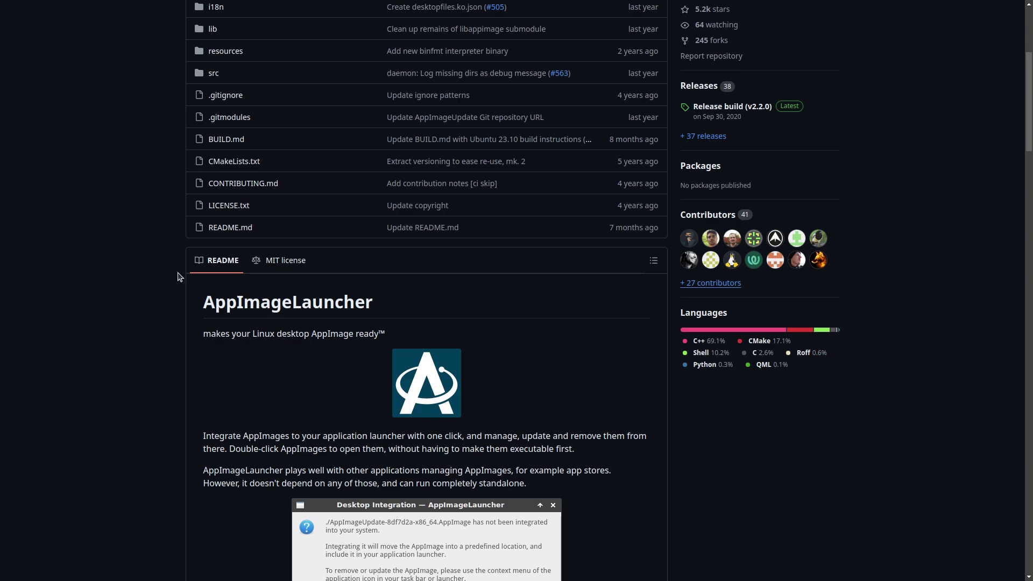
scroll(180, 278, "up", 5)
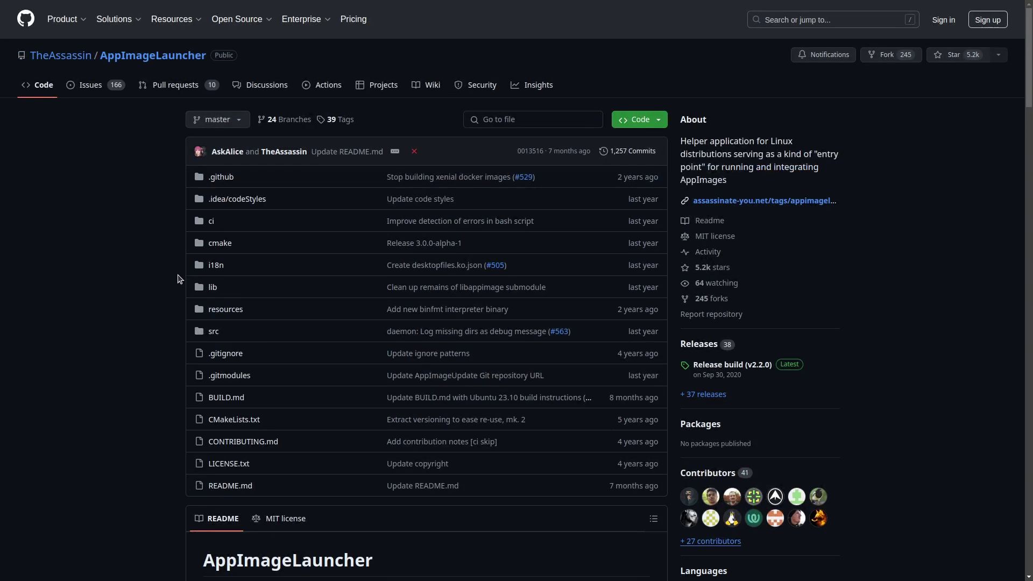
scroll(179, 278, "down", 3)
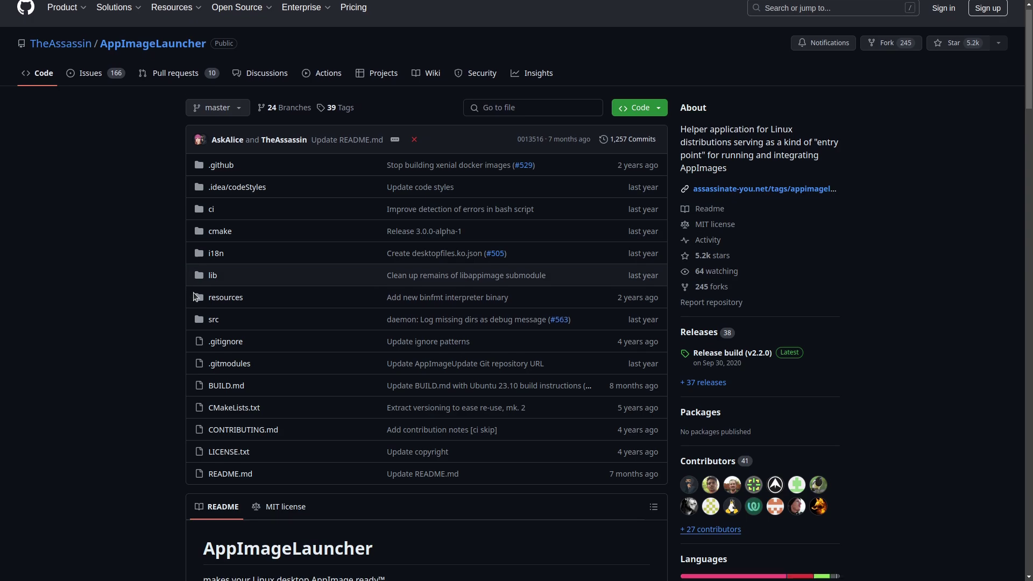
scroll(184, 357, "up", 3)
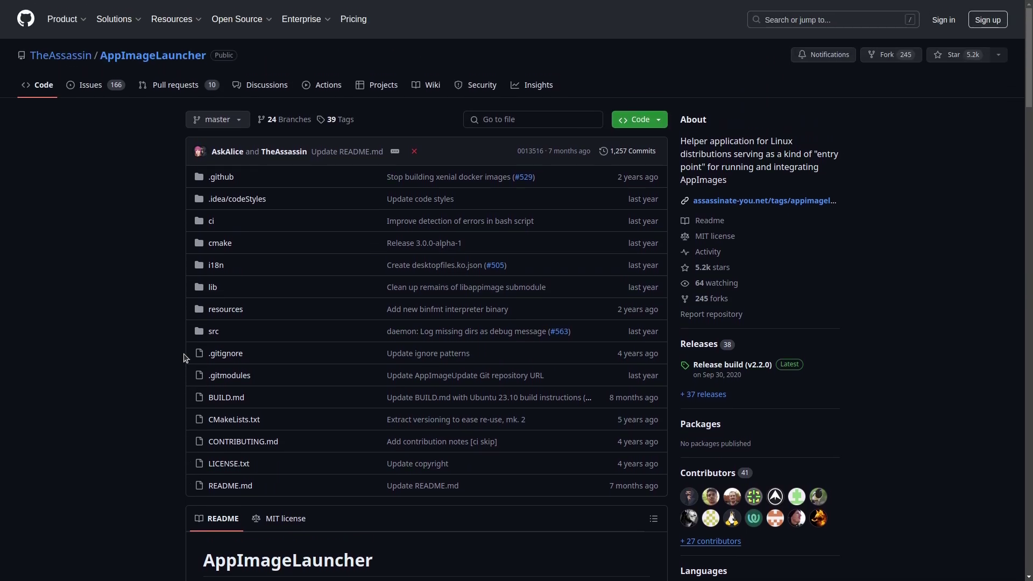
scroll(183, 358, "down", 5)
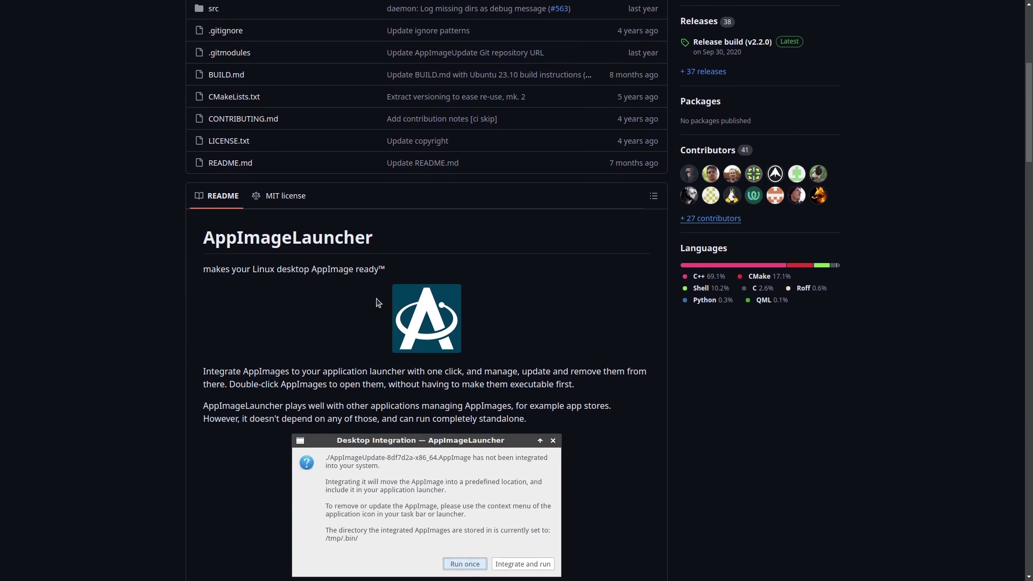
scroll(379, 304, "down", 3)
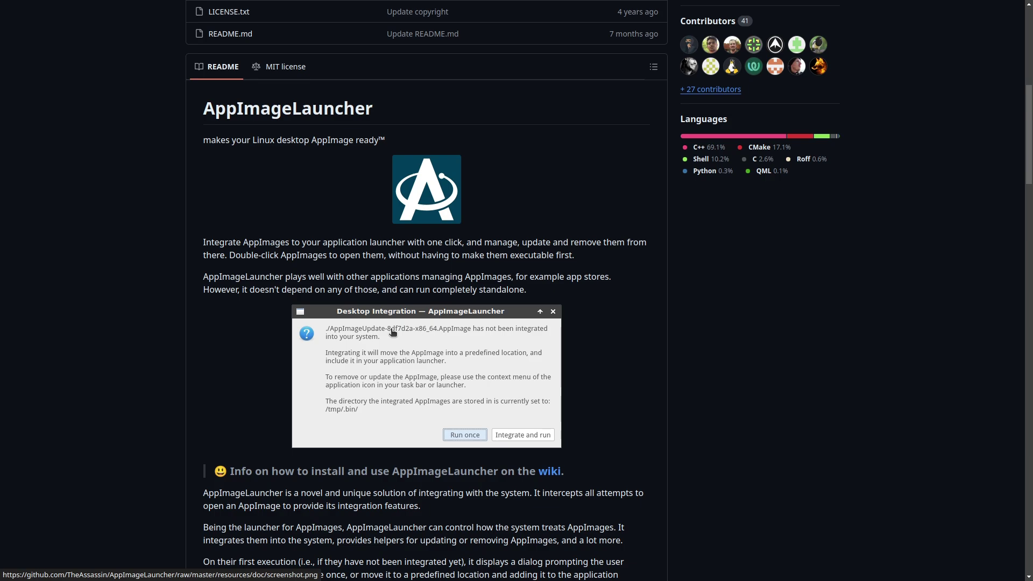
key("super")
key("super")
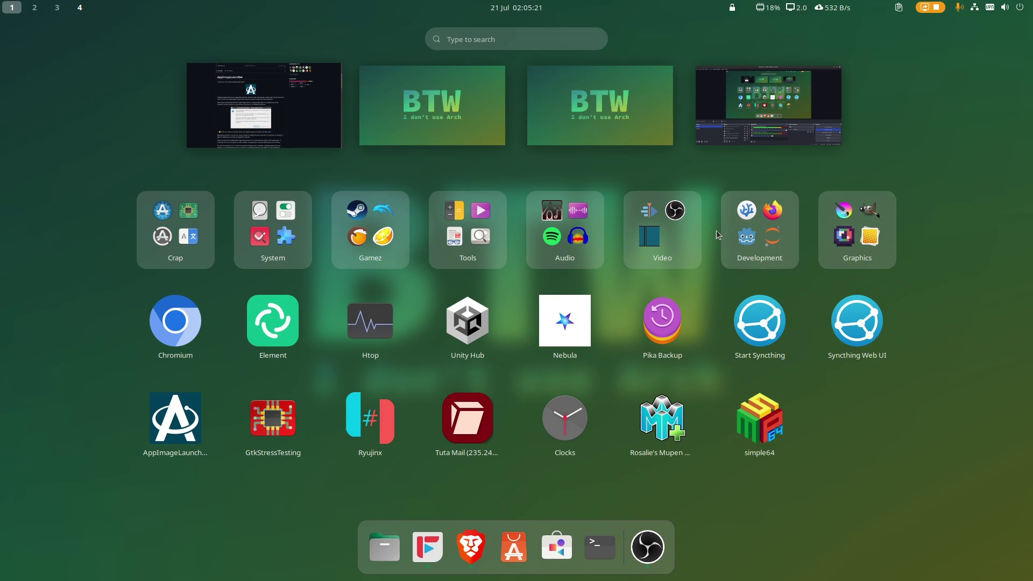
- Inspect Kdenlive's AppImage options in the Video app folder without choosing anything
left_click(667, 231)
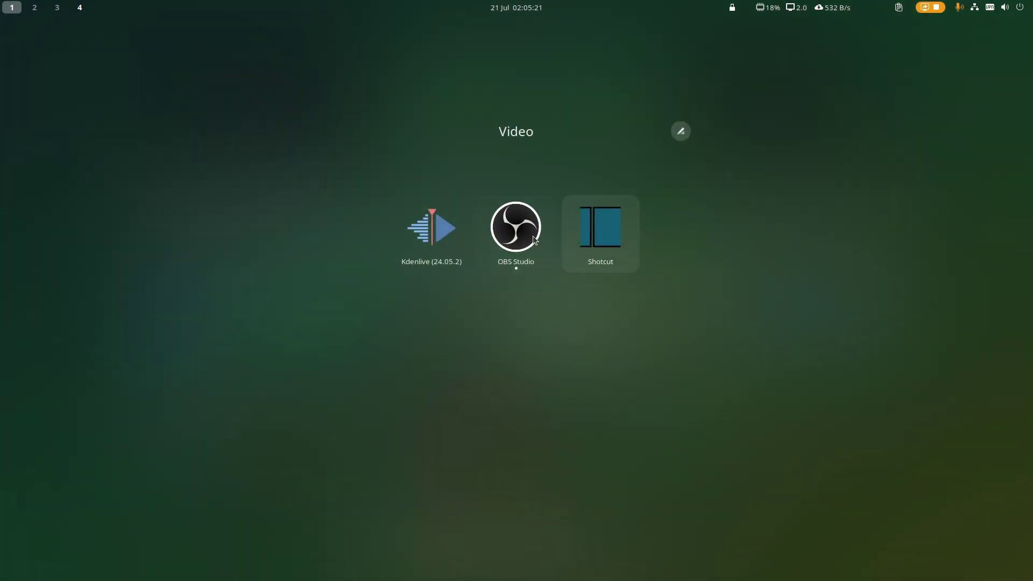
right_click(454, 237)
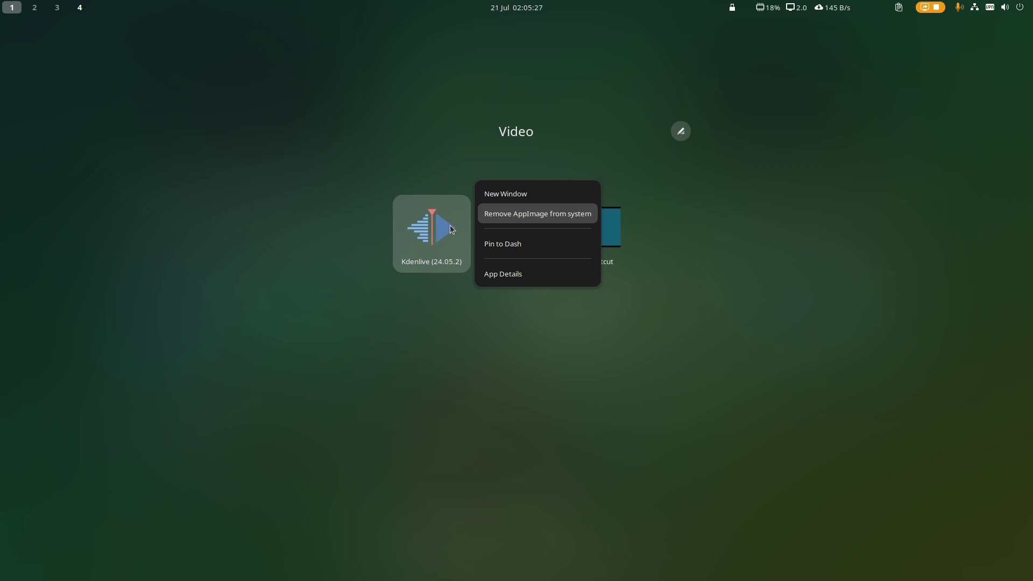
left_click(642, 172)
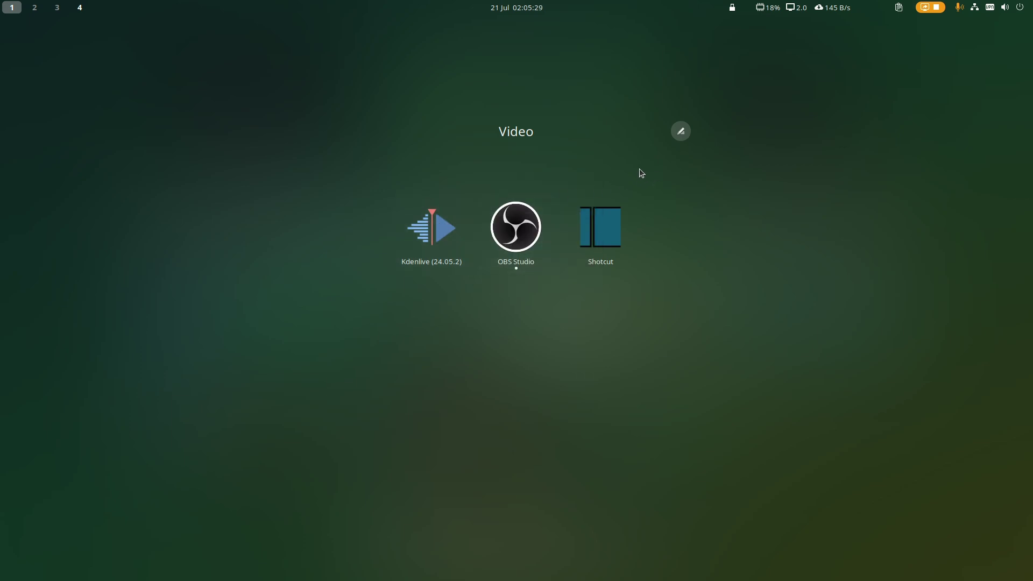
left_click(815, 221)
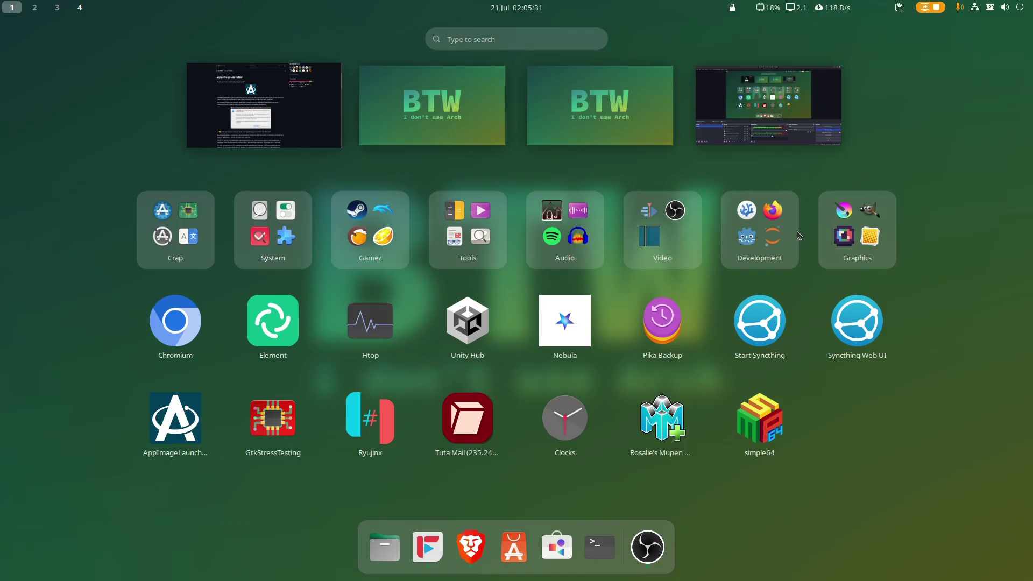
- Choose Update AppImage for Inkscape from its menu in the Graphics folder
left_click(847, 245)
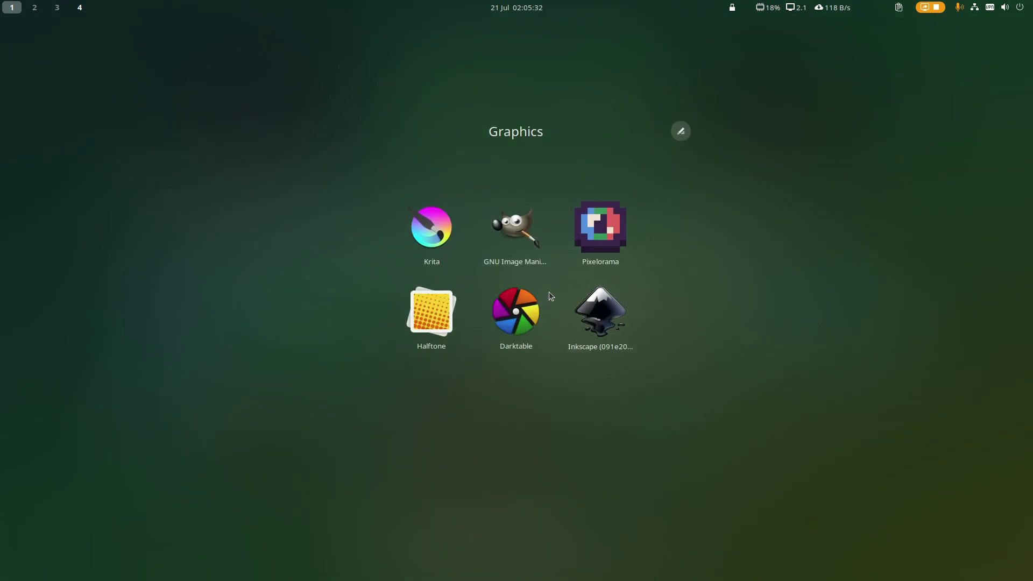
right_click(627, 343)
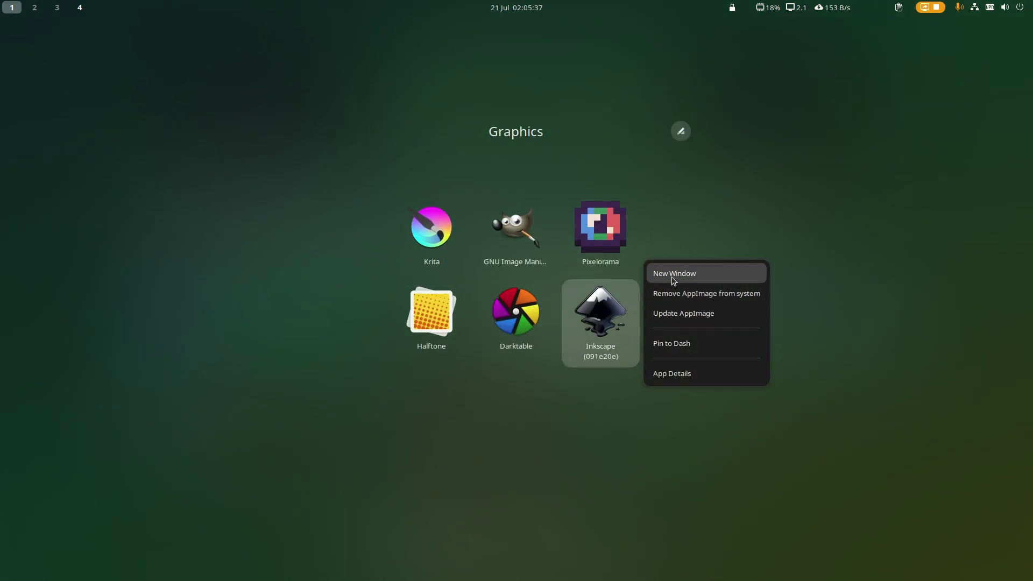
left_click(690, 285)
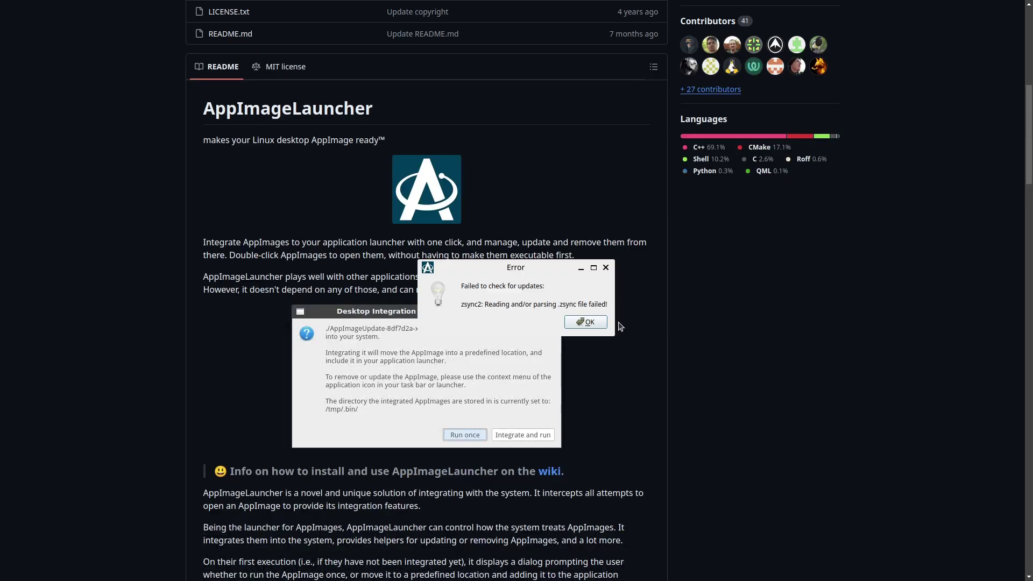
- Select the zsync2 update error text, then close the Error dialog with OK
left_click_drag(563, 305, 495, 286)
left_click(581, 324)
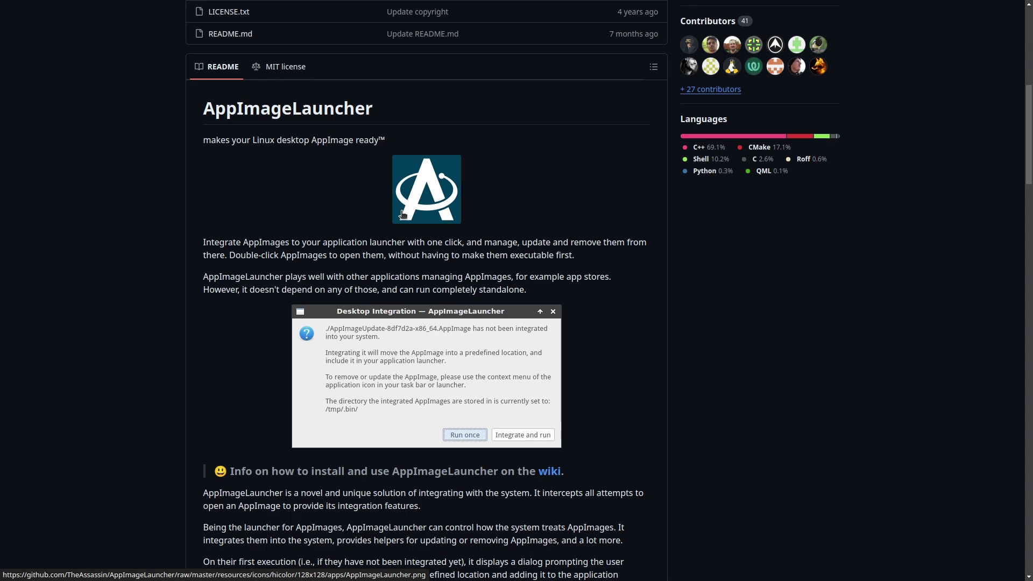
key("ctrl+alt+t")
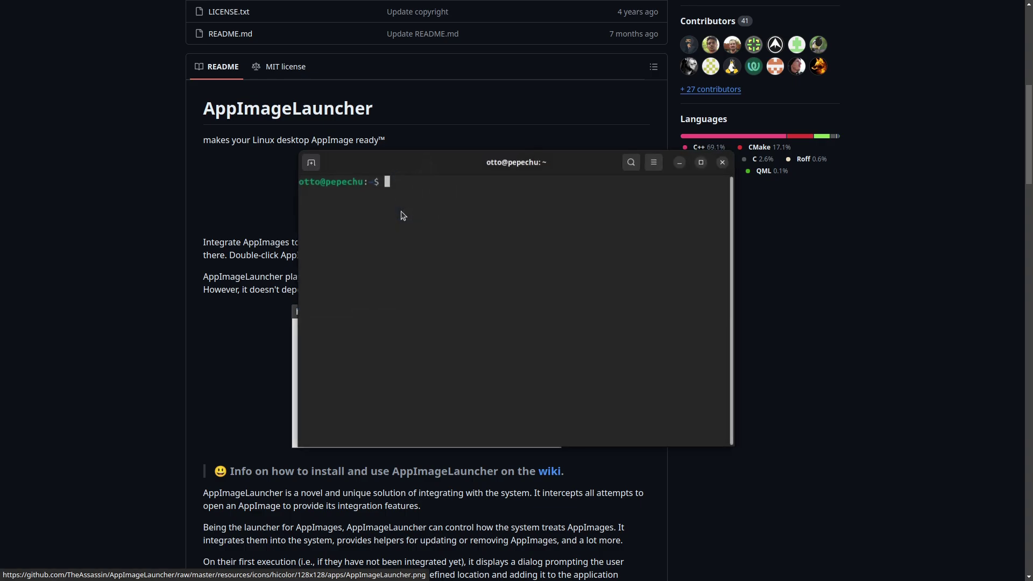
type("inb")
key("BackSpace")
type("ks")
key("BackSpace")
key("BackSpace")
key("BackSpace")
key("BackSpace")
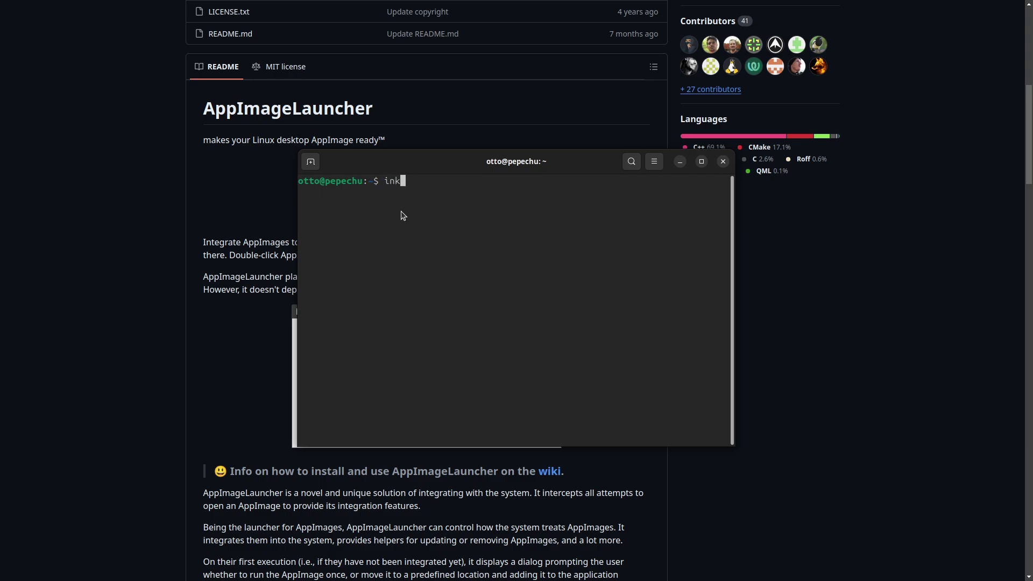
type("kdenli")
key("BackSpace")
key("BackSpace")
key("BackSpace")
key("BackSpace")
key("BackSpace")
key("BackSpace")
left_click(723, 162)
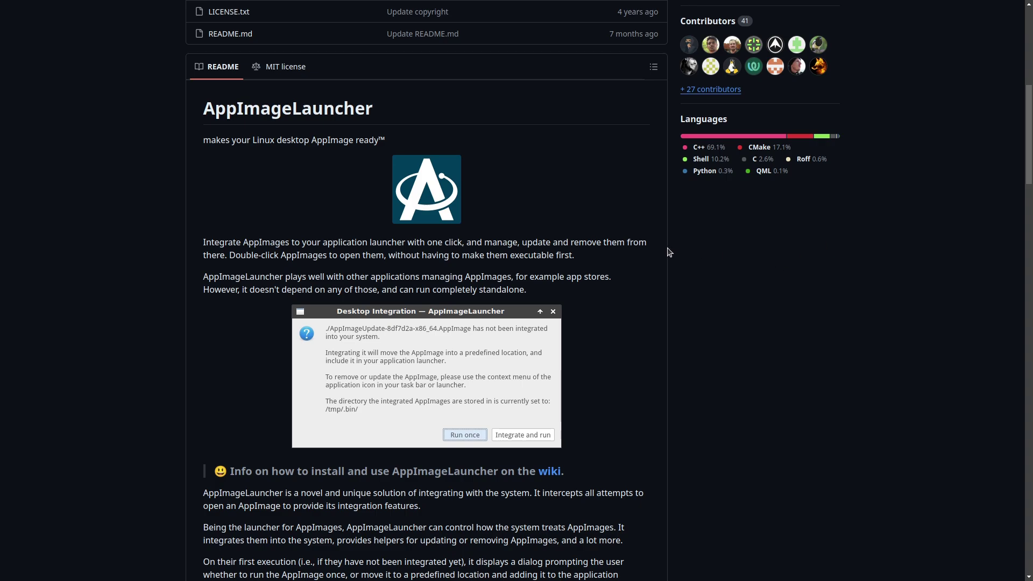
- Scroll the README past the Ubuntu PPA note to the Features section on updating and removing
scroll(489, 301, "down", 15)
scroll(489, 303, "down", 5)
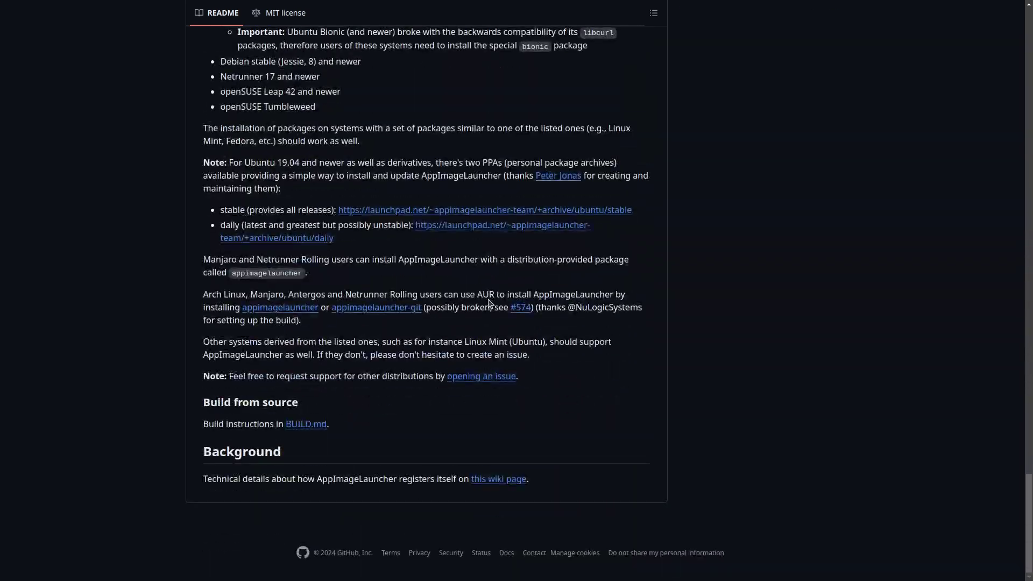
scroll(488, 299, "up", 3)
scroll(488, 299, "up", 2)
scroll(488, 299, "down", 2)
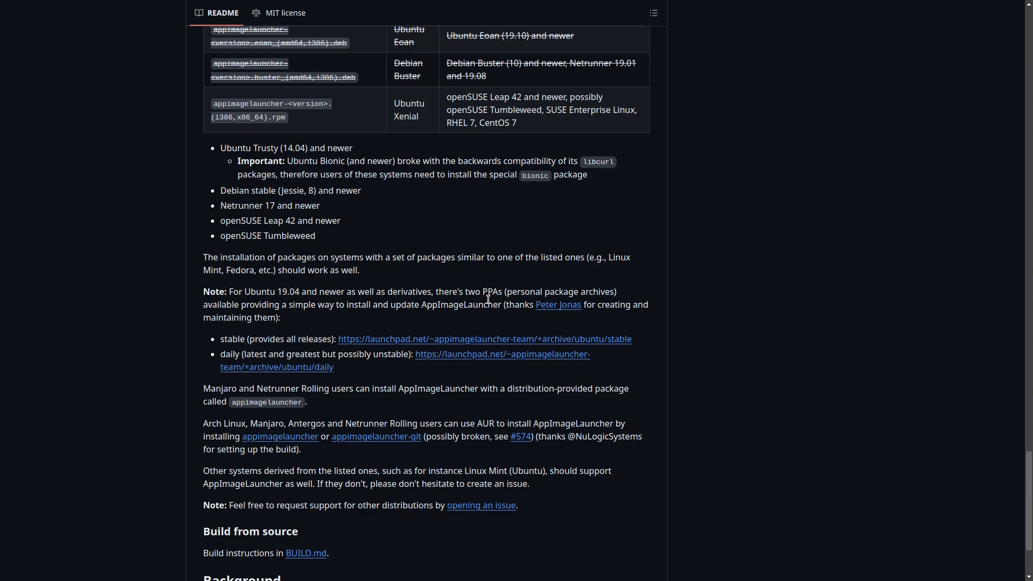
left_click_drag(314, 290, 466, 303)
left_click(466, 303)
scroll(466, 304, "up", 15)
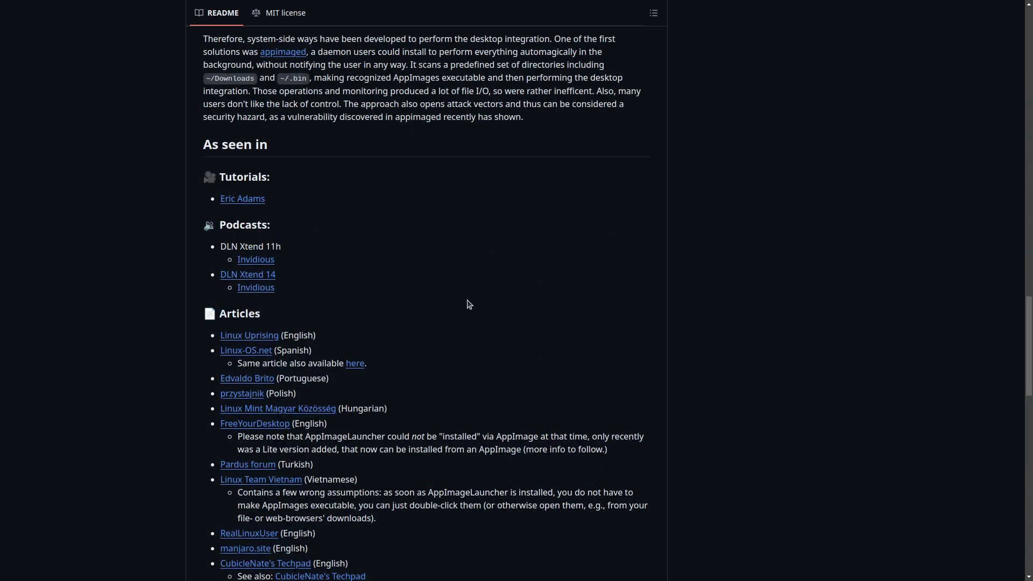
scroll(468, 305, "up", 20)
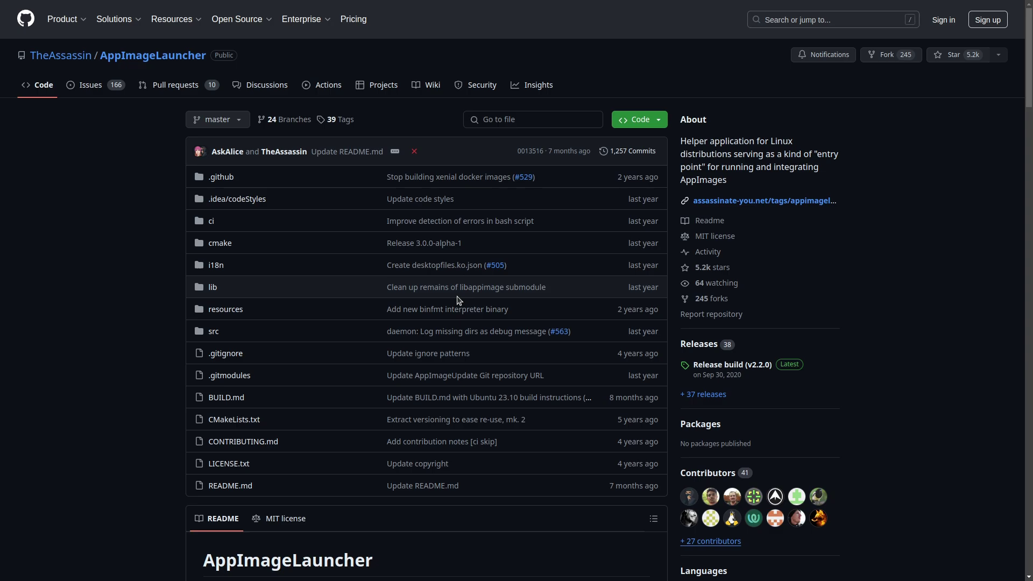
scroll(85, 290, "down", 12)
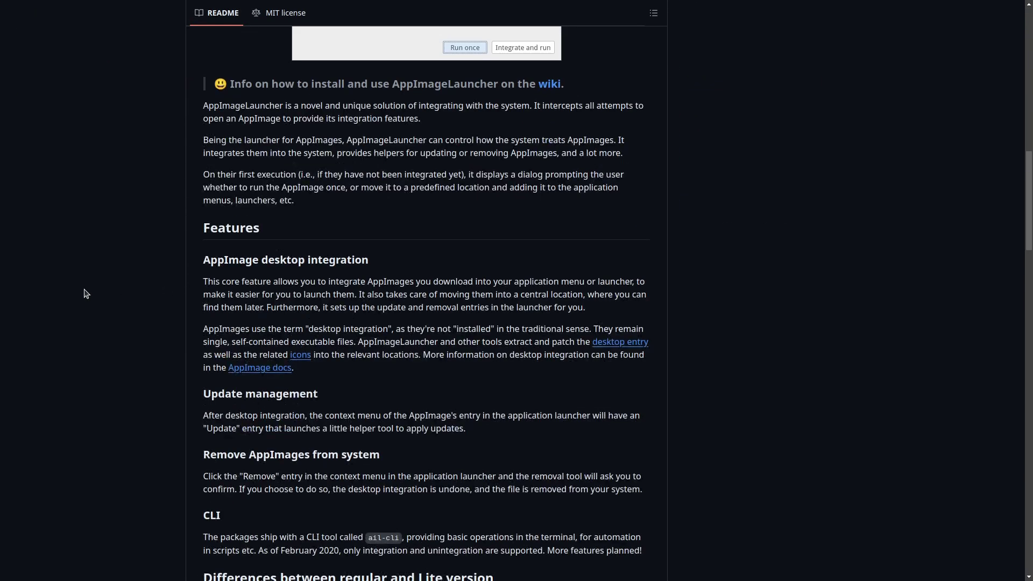